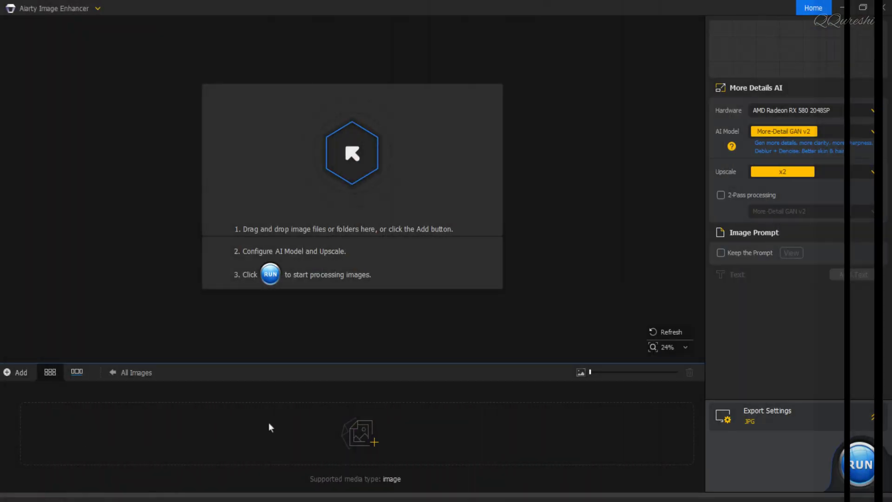
Add the images 1gan, 2smooth and 3photo from the Untitled Project folder on drive F.
click(353, 156)
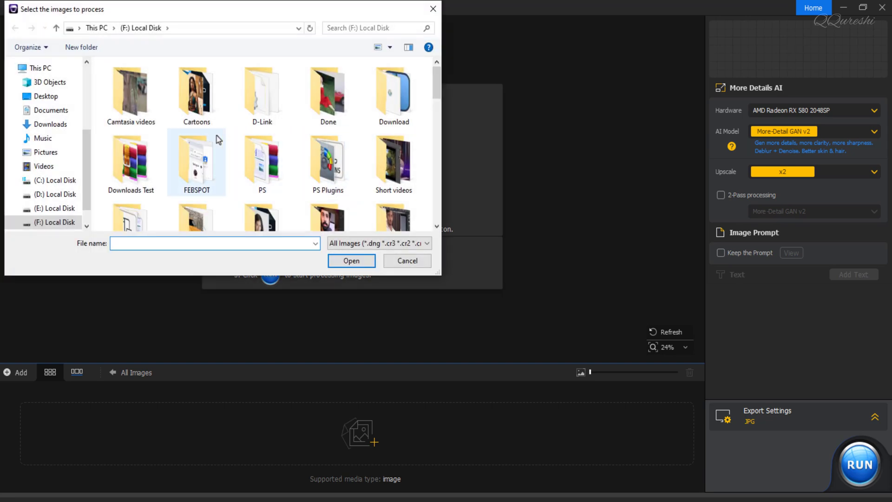
scroll(18, 173, up, 2)
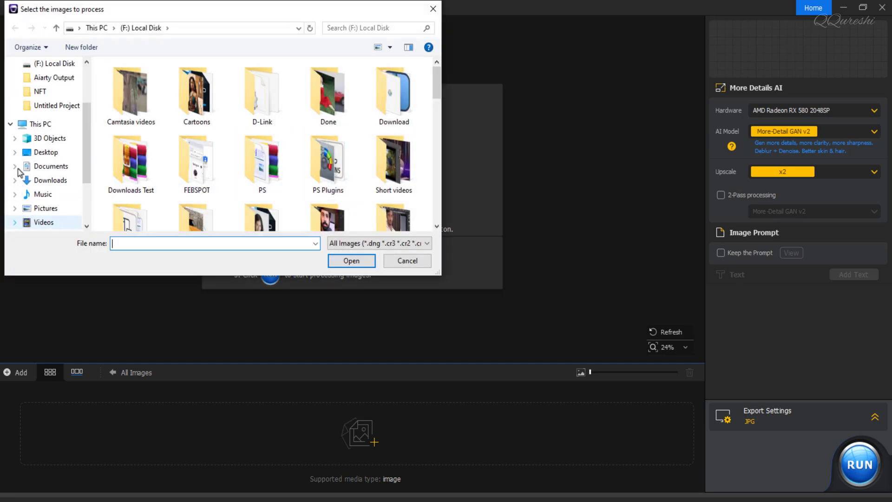
click(53, 105)
click(126, 83)
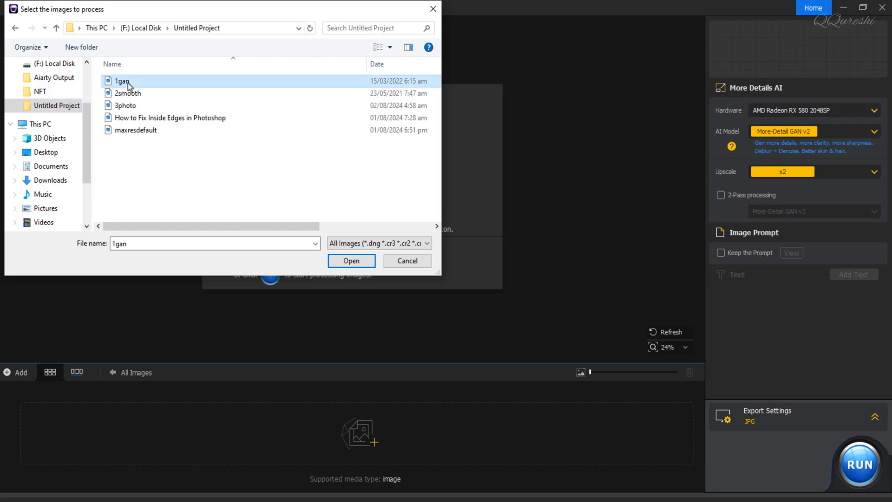
ctrl+click(128, 95)
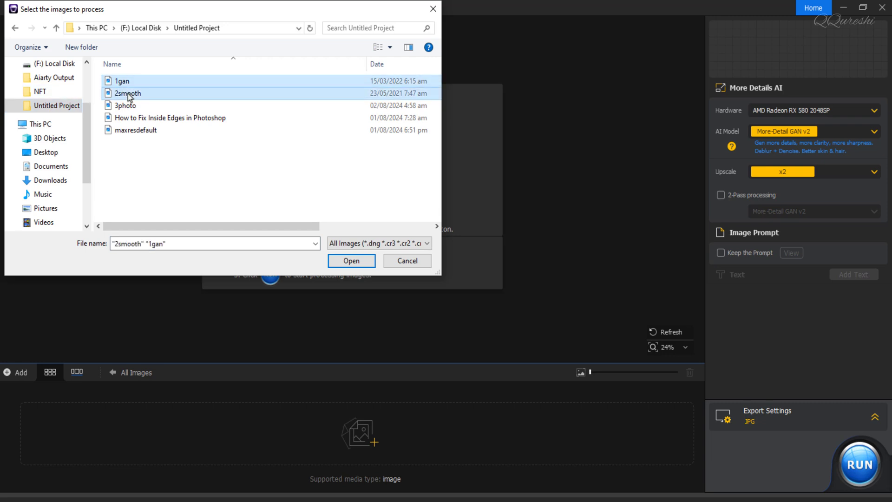
ctrl+click(127, 107)
click(357, 262)
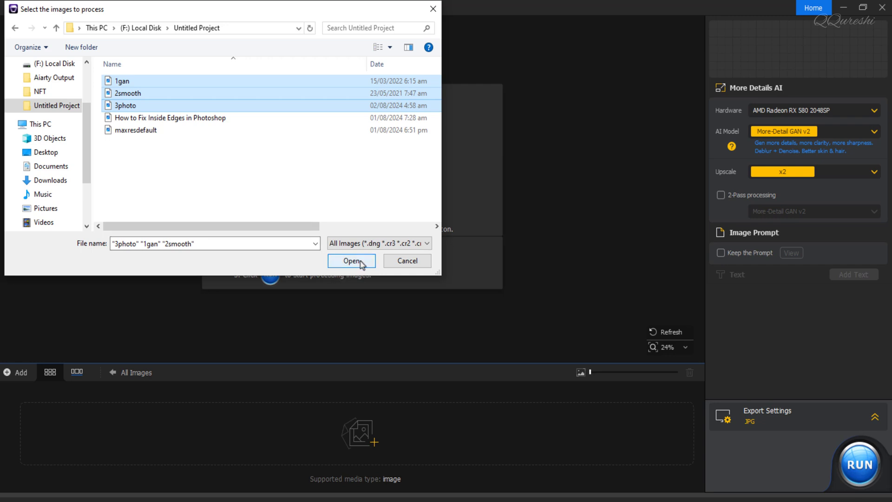
click(357, 262)
Check the upscale and AI model options, and generate the portrait's enhanced preview with More-Detail GAN v2 at x2.
click(607, 290)
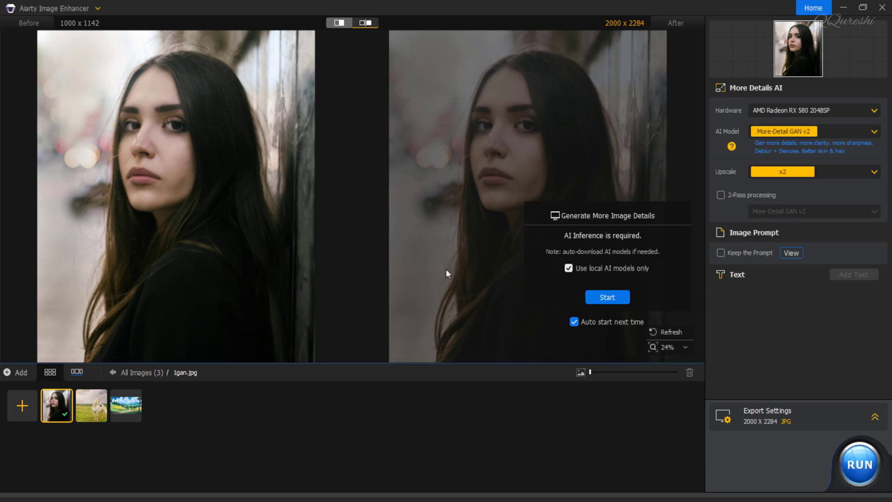
click(819, 171)
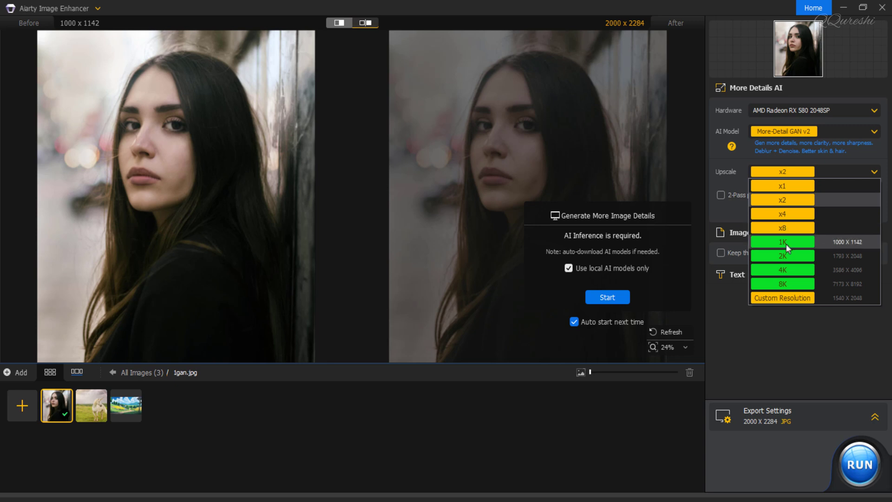
click(723, 328)
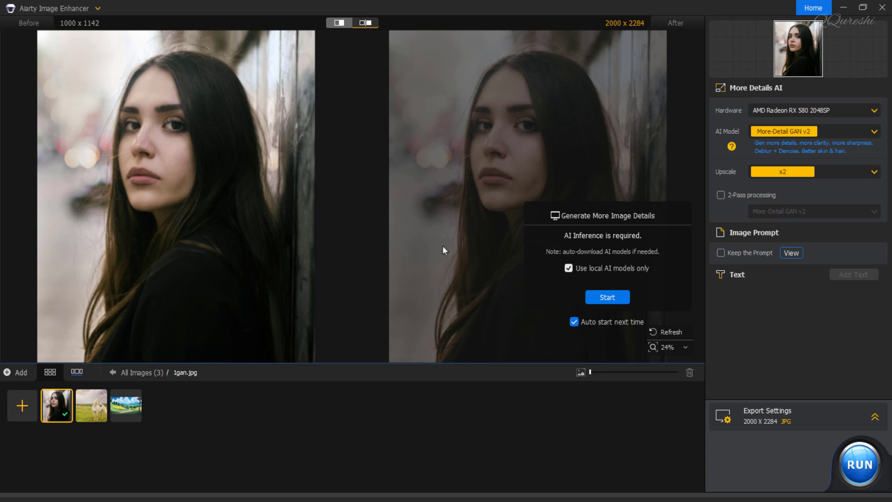
click(819, 132)
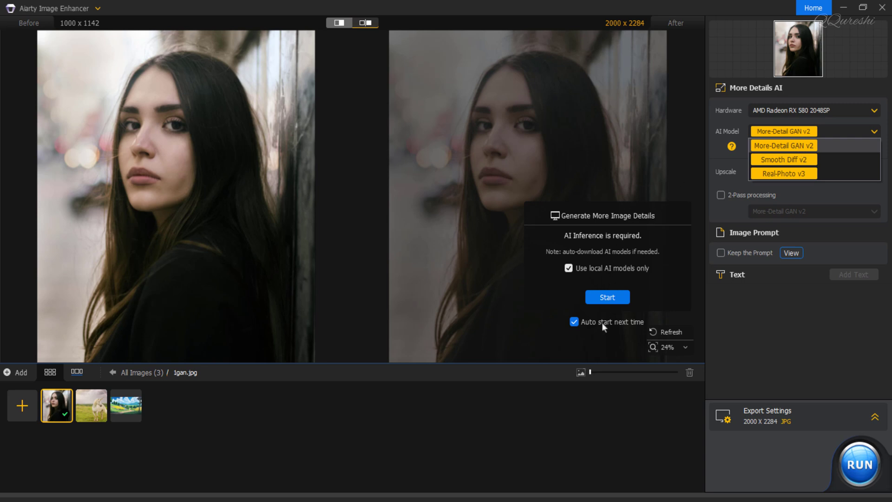
click(606, 301)
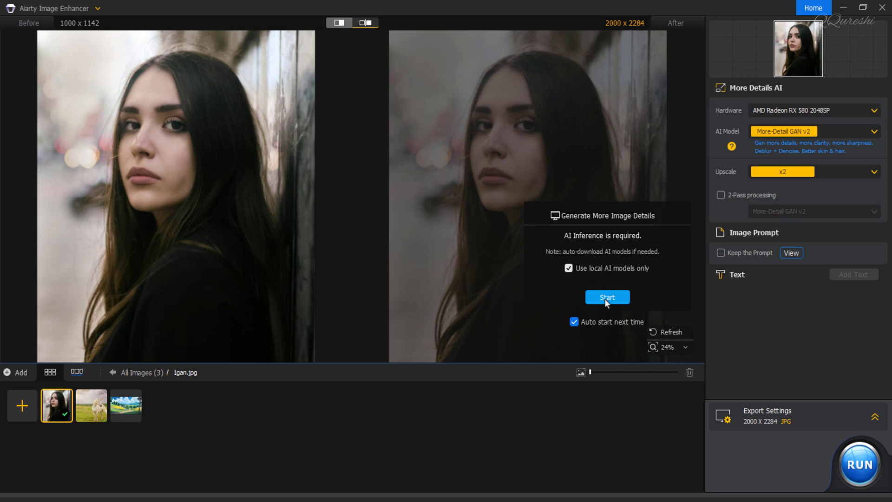
click(606, 300)
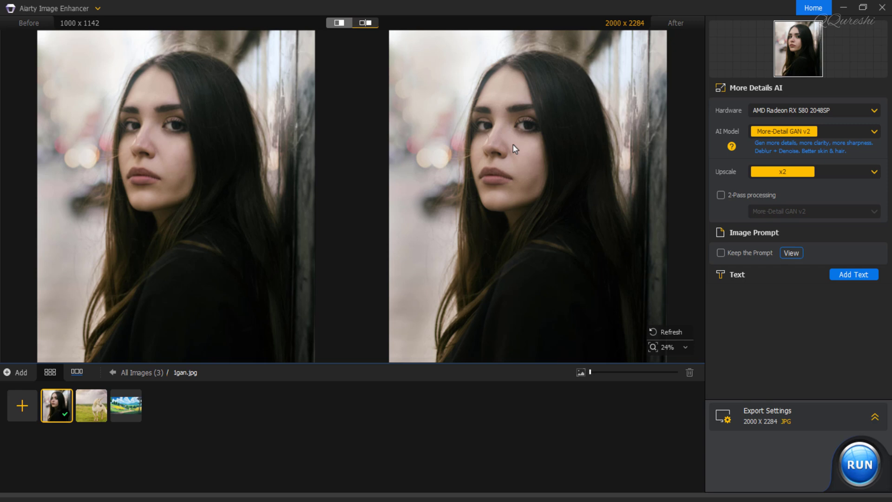
Compare the portrait's eyes, skin and lips up close before and after enhancement, and review the upscale choices.
scroll(514, 149, up, 5)
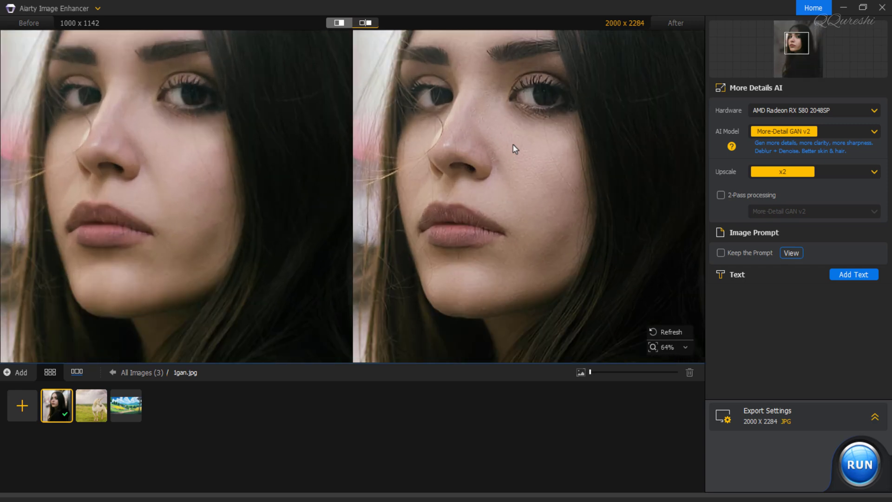
drag(522, 93, 517, 157)
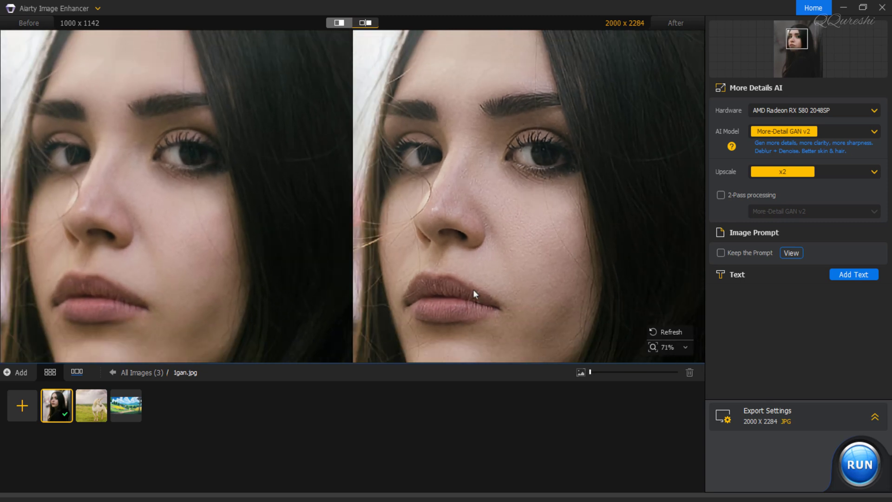
scroll(411, 341, up, 3)
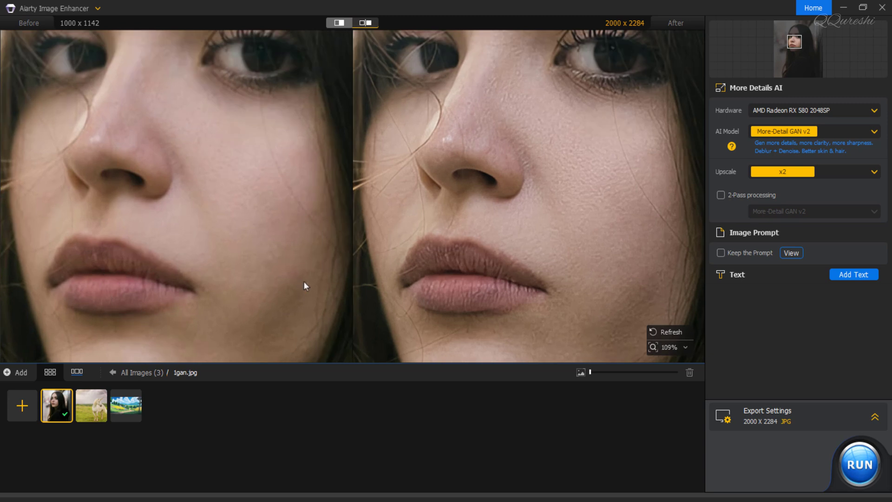
click(825, 170)
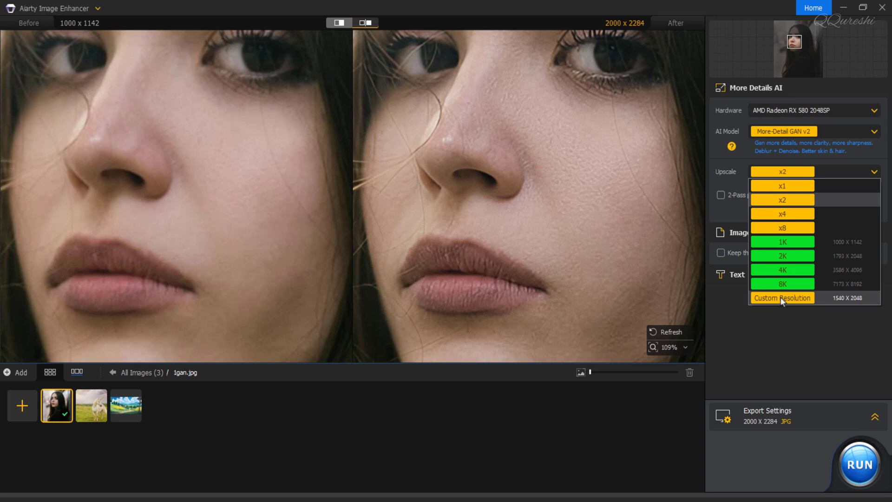
click(737, 171)
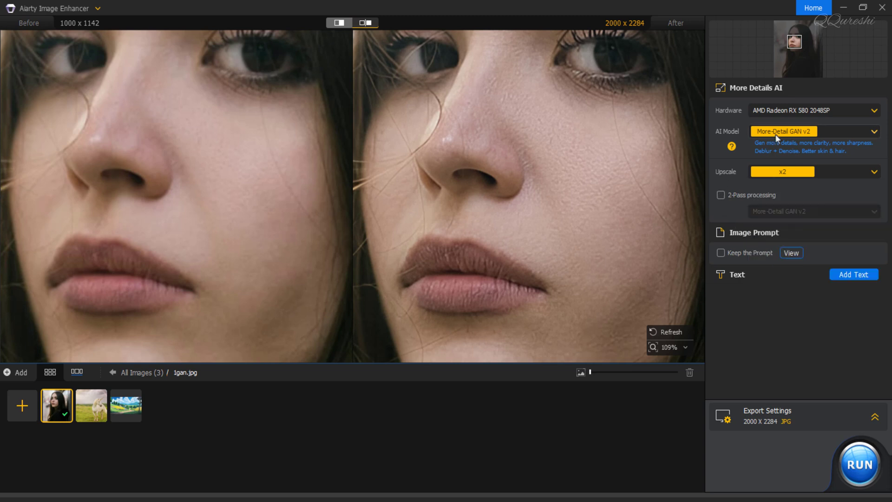
scroll(588, 169, down, 5)
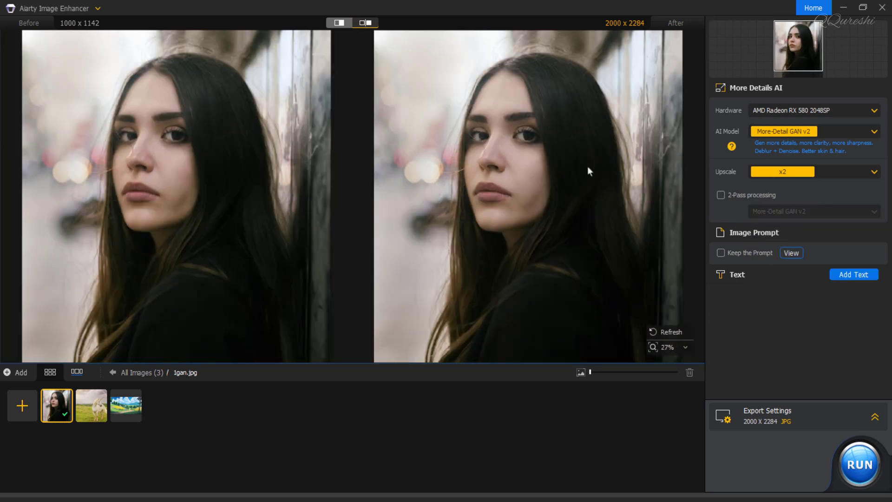
Generate the unicorn image's preview with the Smooth Diff v2 model at x2 and compare its head and horn with the original.
click(91, 412)
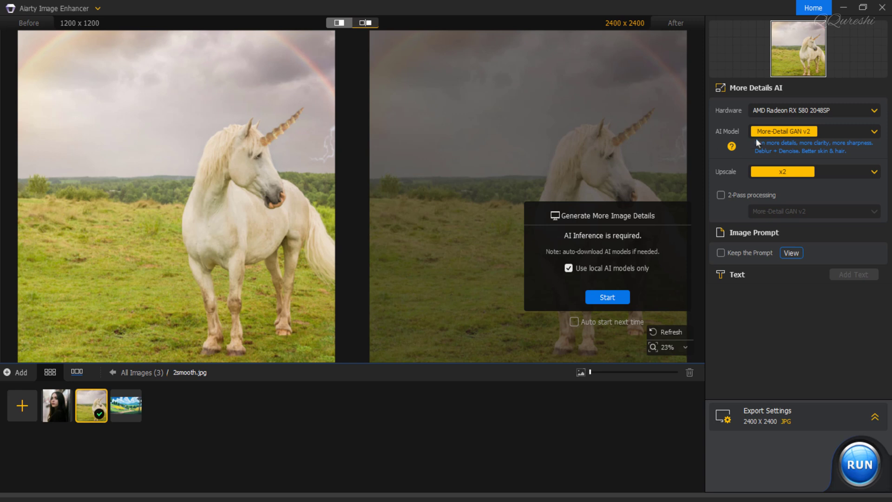
click(830, 130)
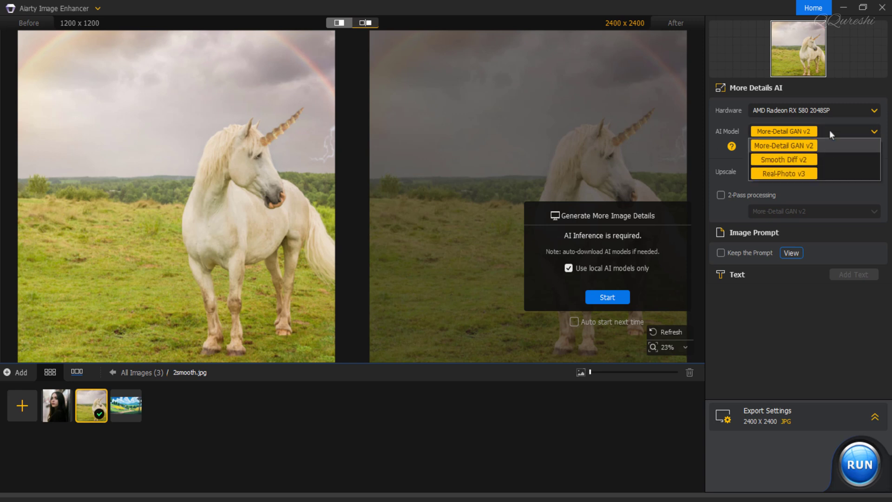
click(797, 160)
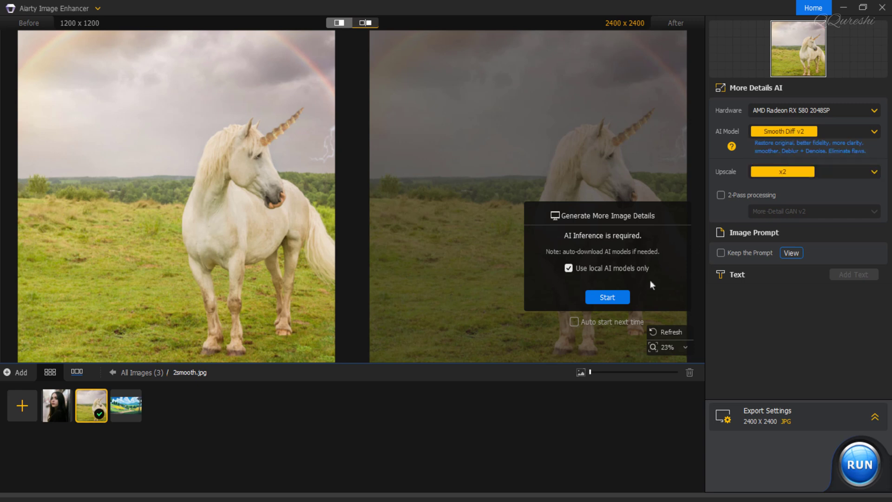
click(612, 299)
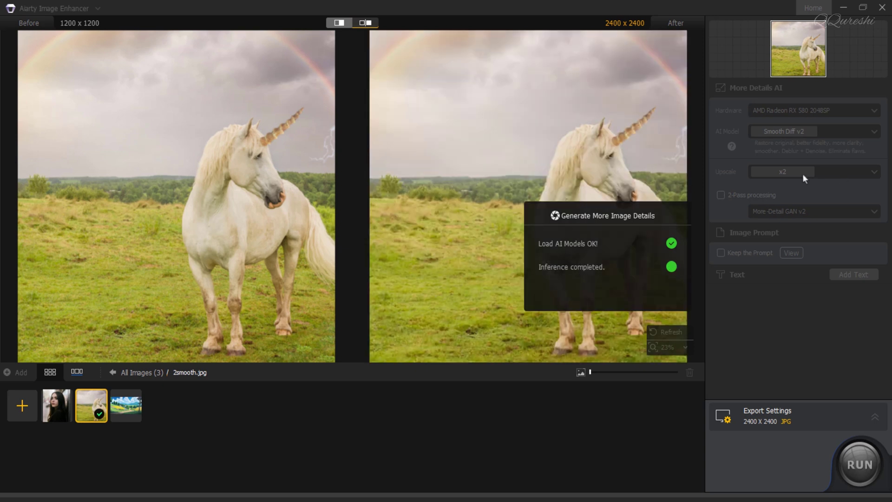
scroll(637, 182, up, 5)
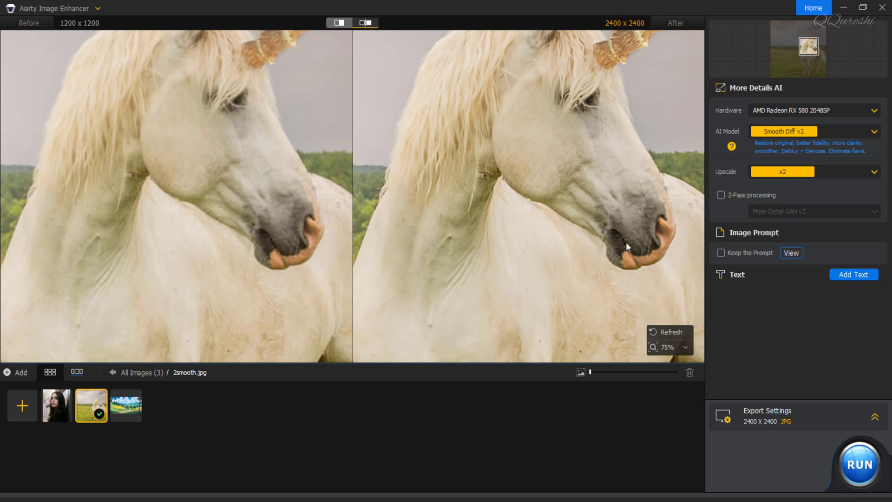
scroll(625, 246, up, 4)
scroll(625, 243, down, 6)
scroll(682, 83, up, 5)
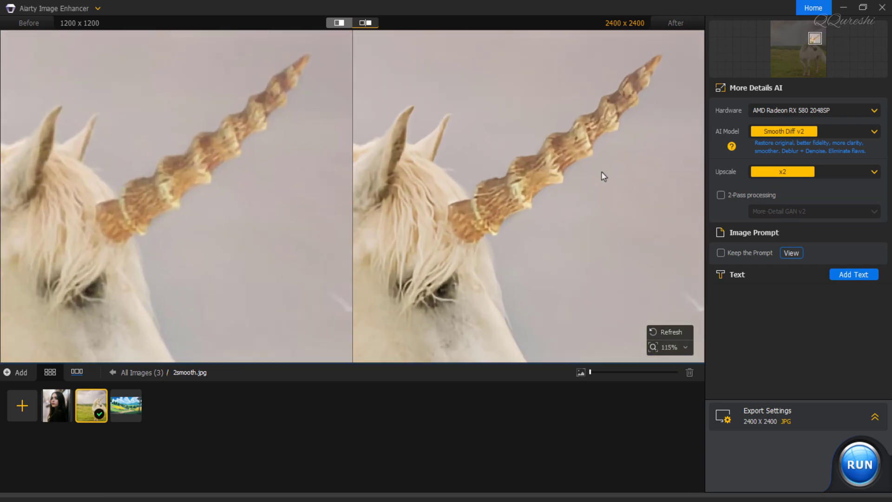
scroll(539, 251, down, 8)
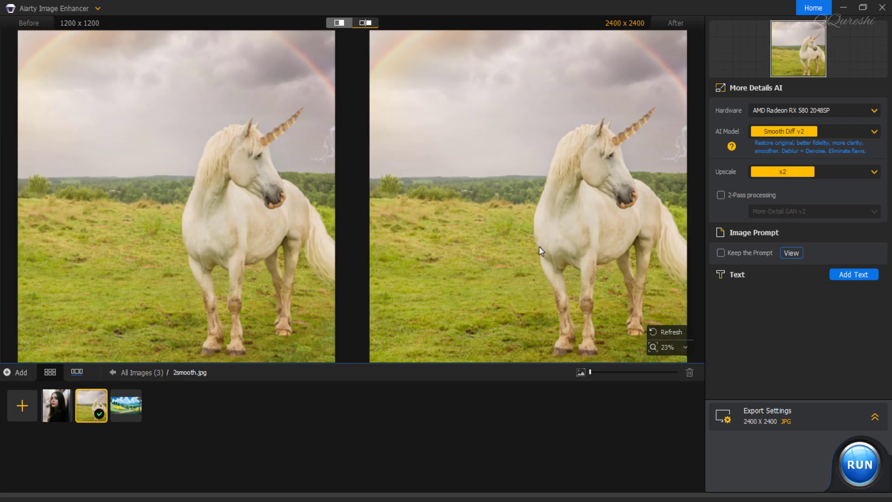
Generate the landscape image's preview with the Real-Photo v3 model at x2 and compare the house details with the original.
click(824, 132)
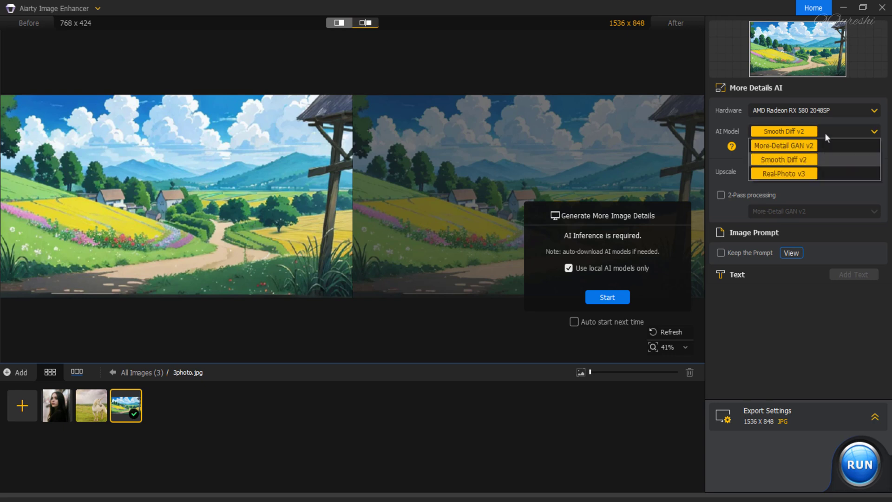
click(807, 174)
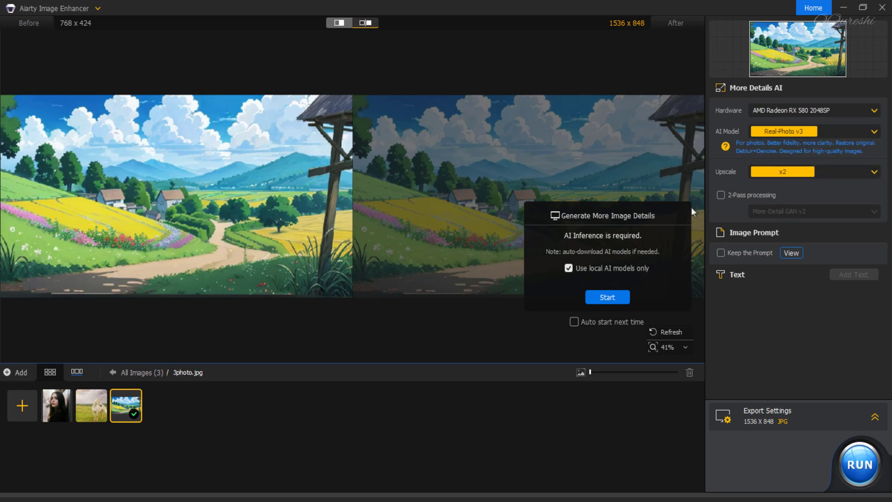
click(613, 299)
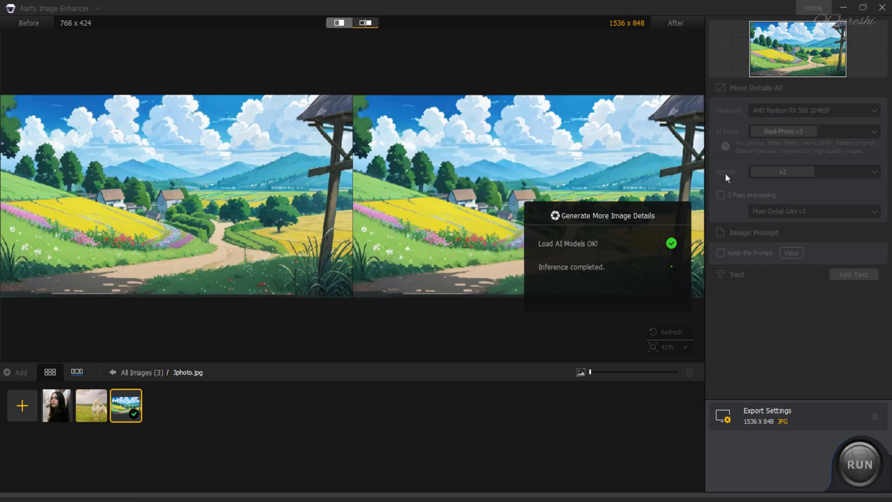
scroll(534, 224, up, 5)
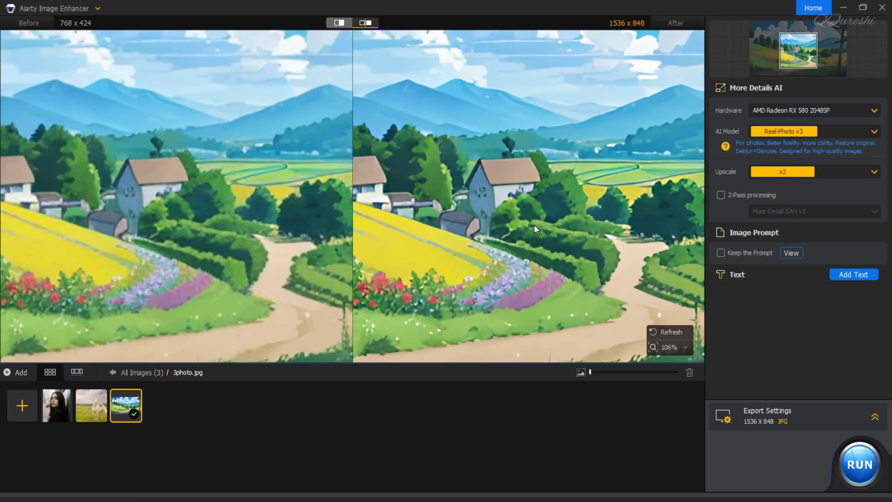
scroll(533, 224, up, 3)
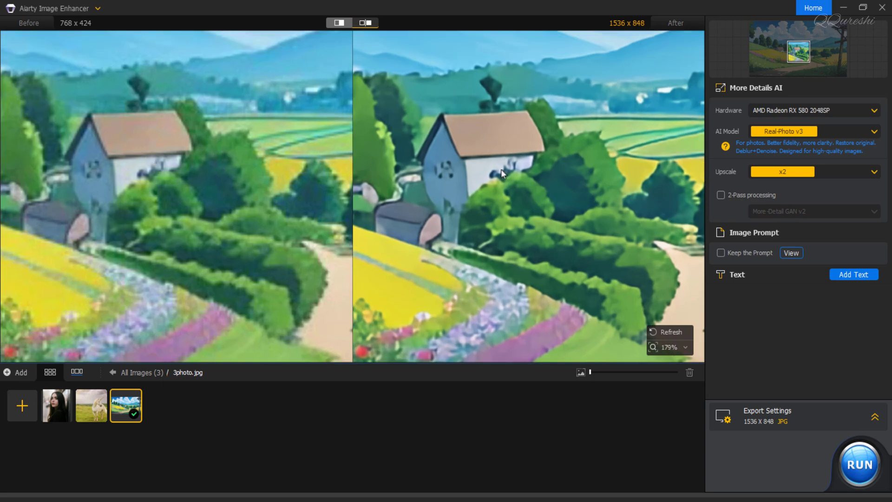
scroll(501, 174, down, 8)
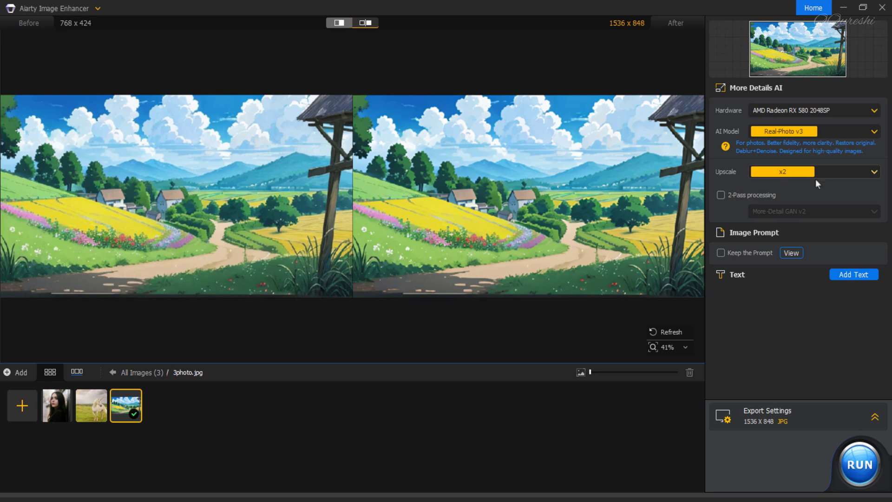
Enable 2-pass processing for the landscape image, generating previews with More-Detail GAN v2 and Real-Photo v3 in turn as the second-pass model.
click(720, 195)
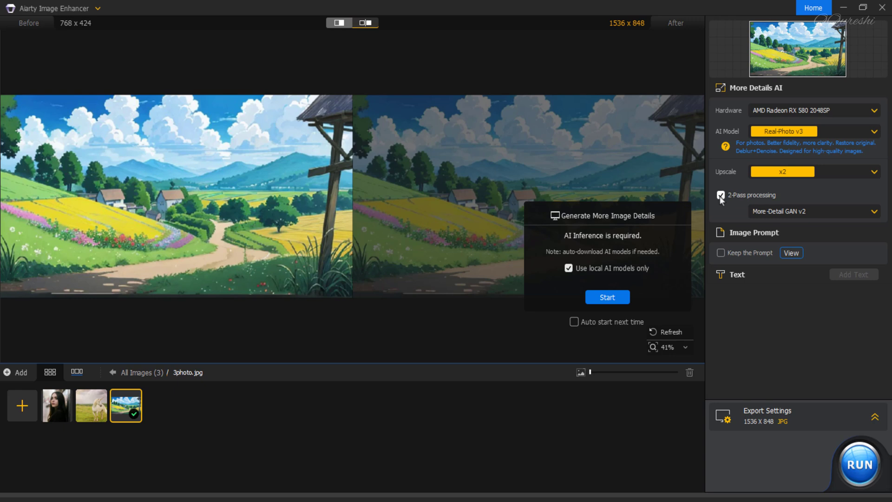
click(597, 301)
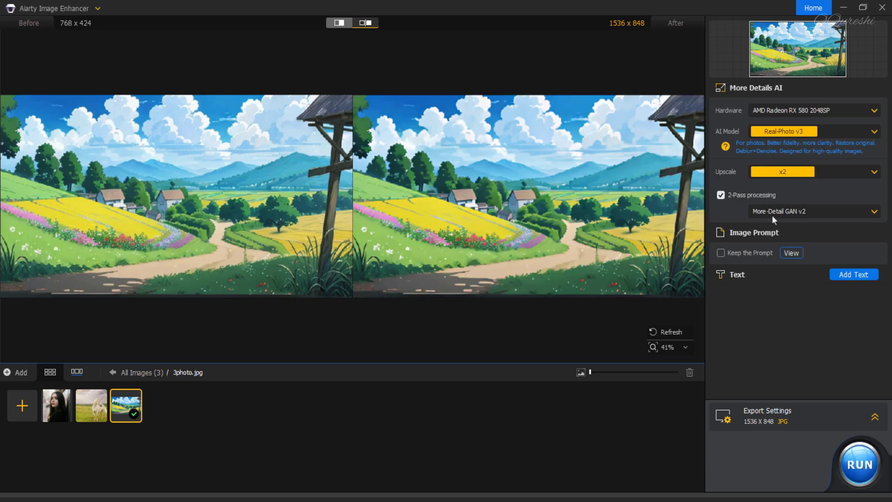
click(771, 216)
click(766, 253)
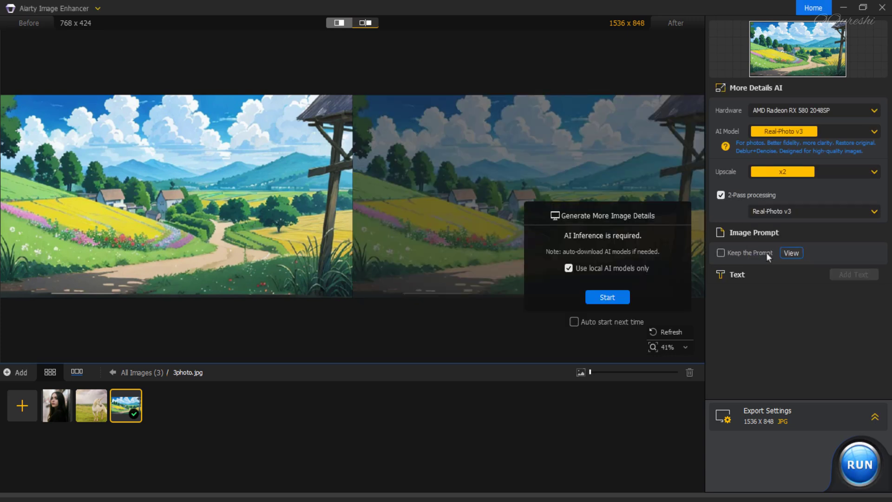
click(596, 299)
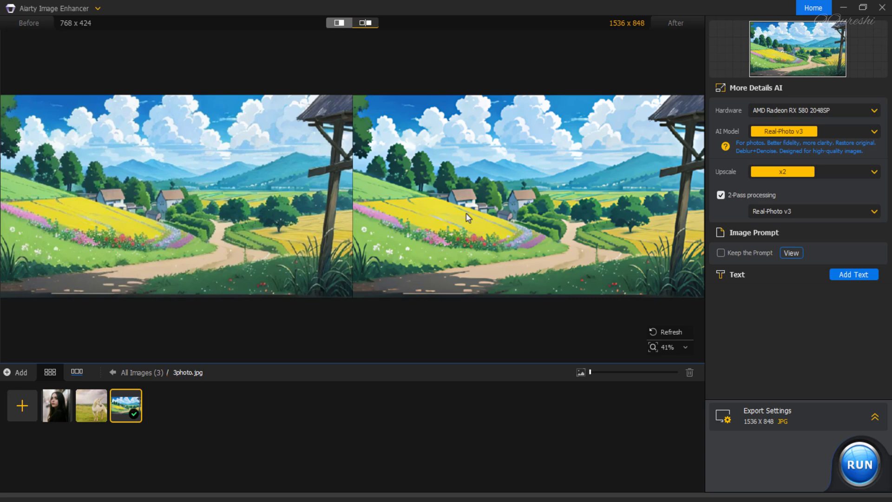
scroll(478, 244, up, 5)
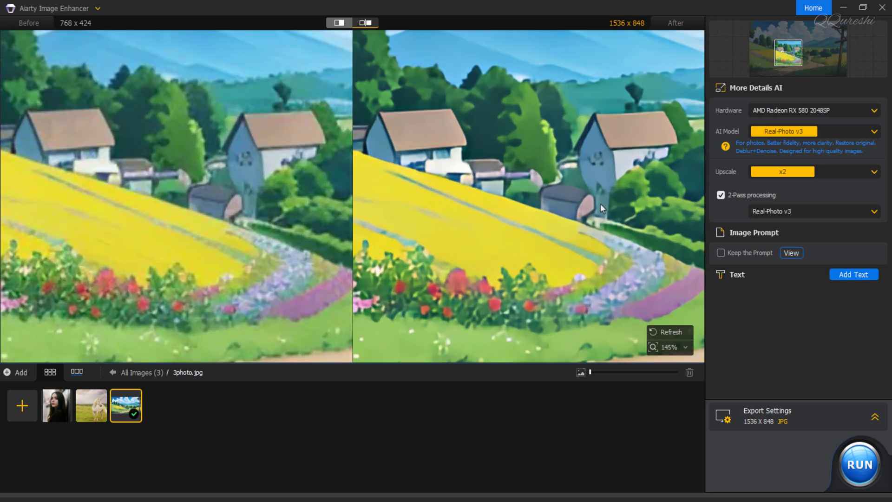
Generate the unicorn image's preview with Smooth Diff v2 as both the main AI model and the 2-pass model.
scroll(600, 203, down, 5)
click(92, 406)
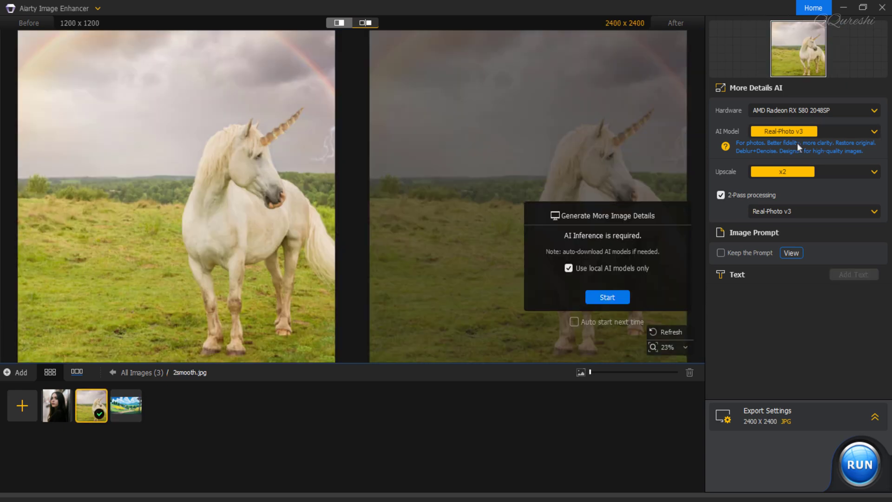
click(800, 131)
click(812, 159)
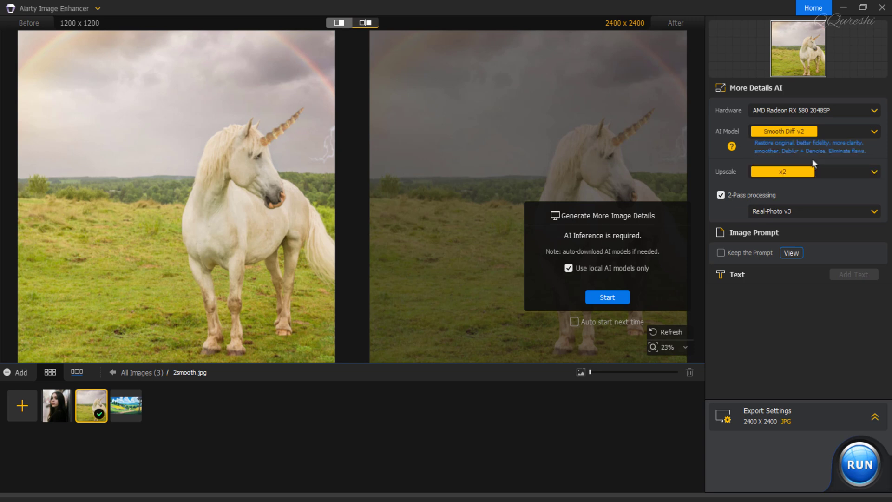
click(801, 212)
click(791, 239)
click(621, 300)
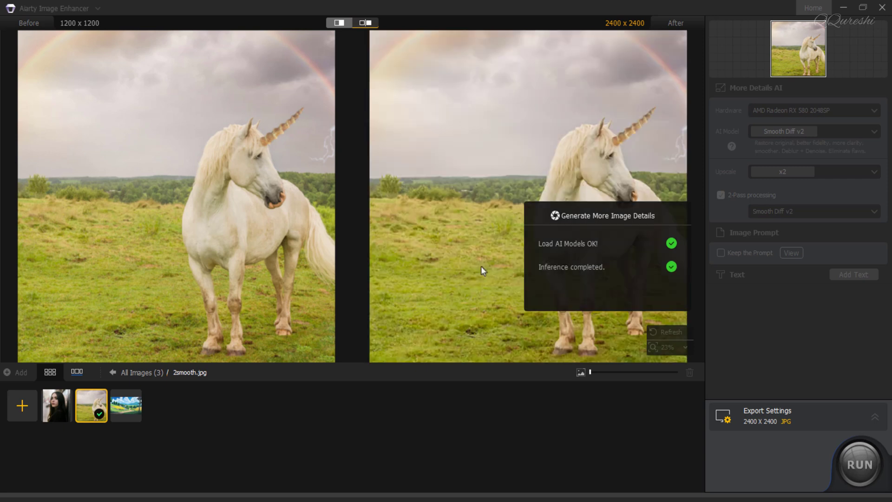
Compare the unicorn's body, head and horn up close before and after the 2-pass enhancement.
scroll(618, 223, up, 4)
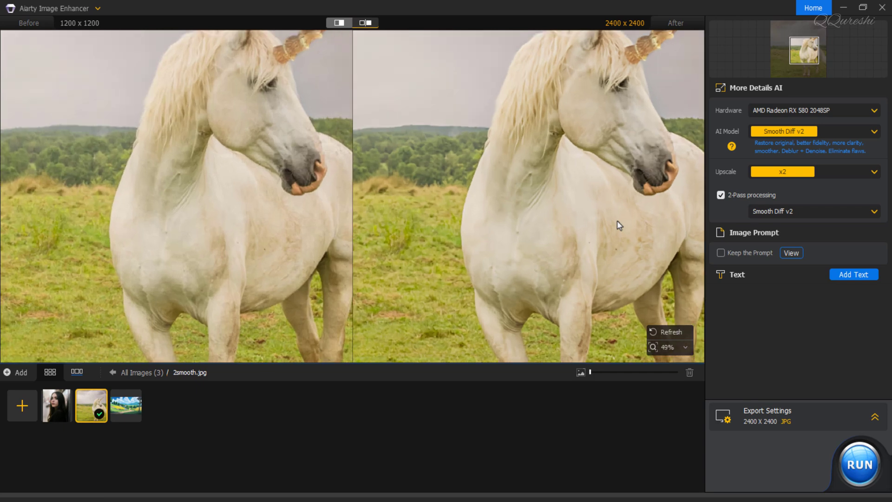
drag(626, 135, 516, 230)
scroll(612, 132, up, 3)
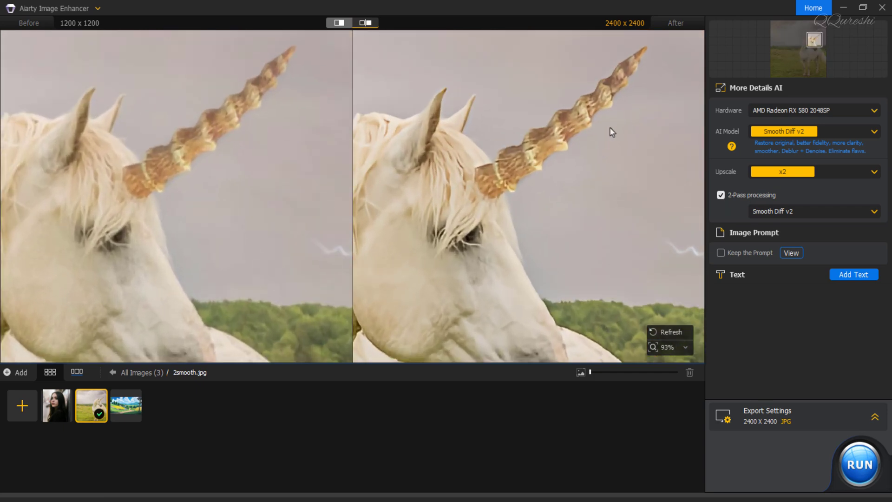
scroll(611, 132, down, 7)
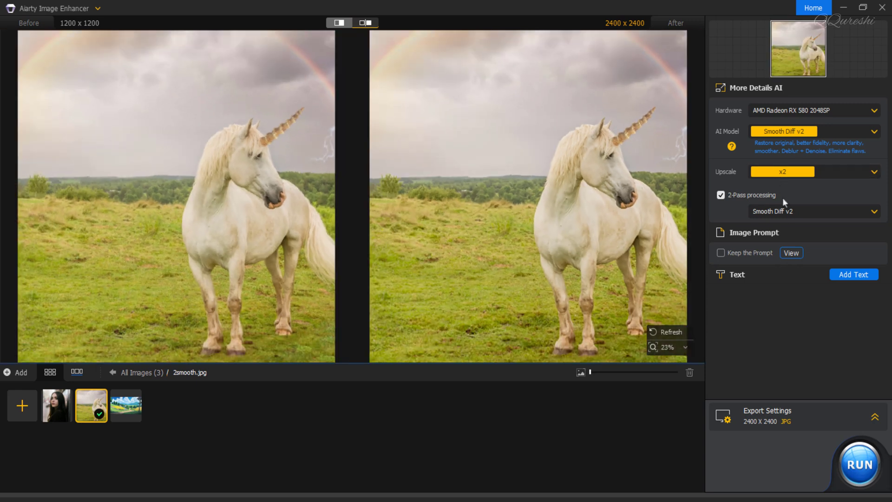
Set both the AI model and the 2-pass model to More-Detail GAN v2 and generate the portrait's preview.
click(785, 211)
click(784, 226)
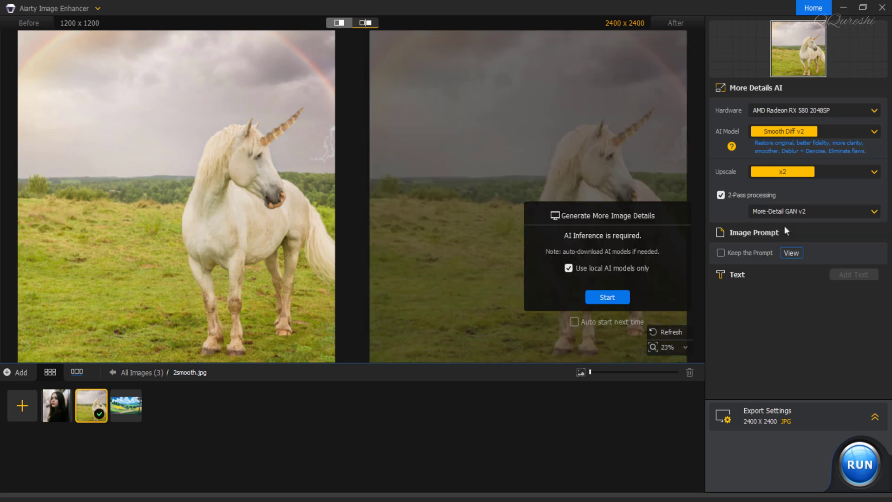
click(823, 130)
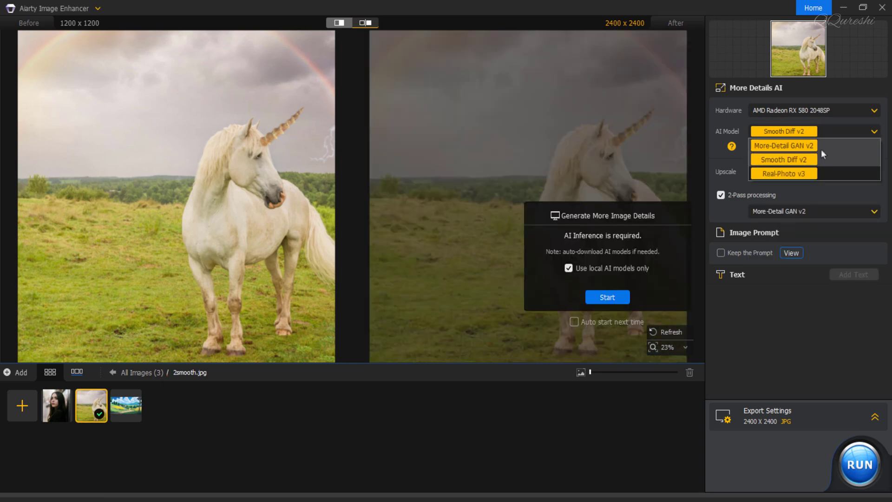
click(821, 148)
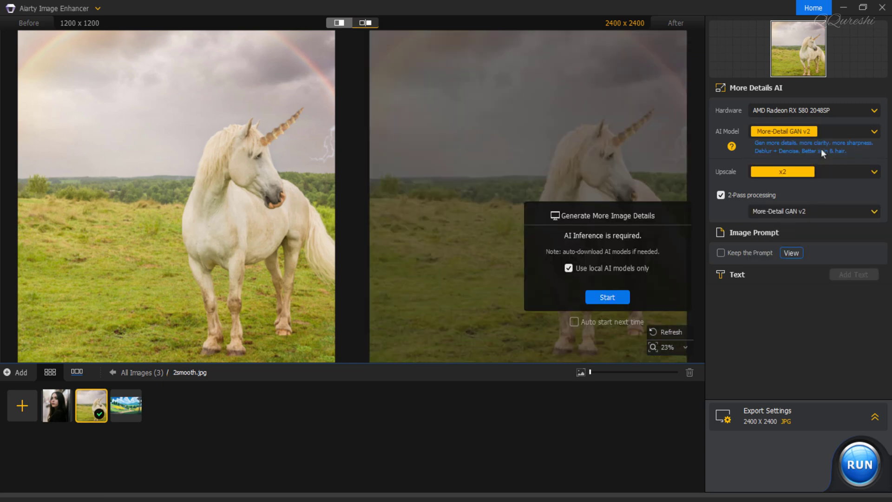
click(60, 406)
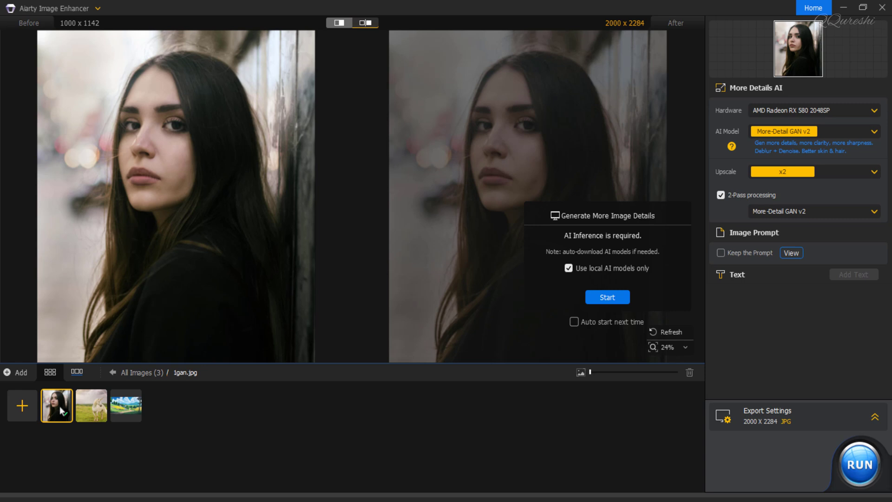
click(612, 298)
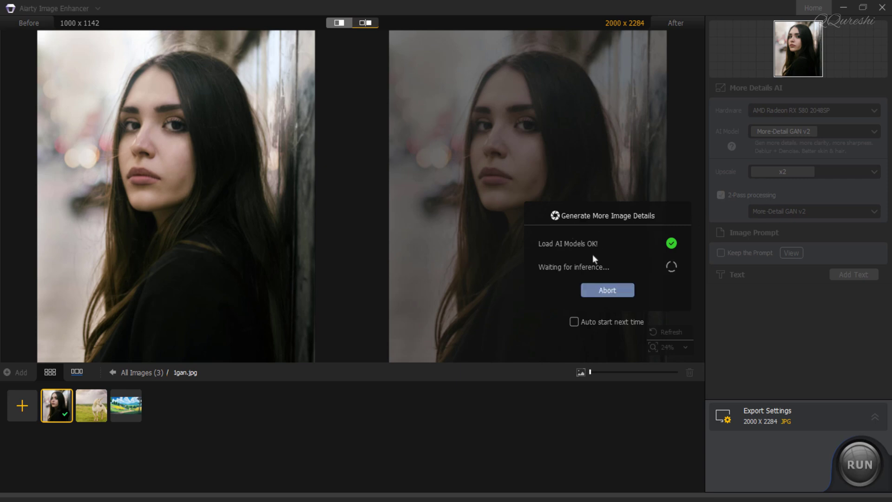
Compare the portrait's eyes, skin and lips up close before and after the 2-pass enhancement.
scroll(549, 166, up, 6)
drag(517, 136, 514, 239)
scroll(520, 232, up, 4)
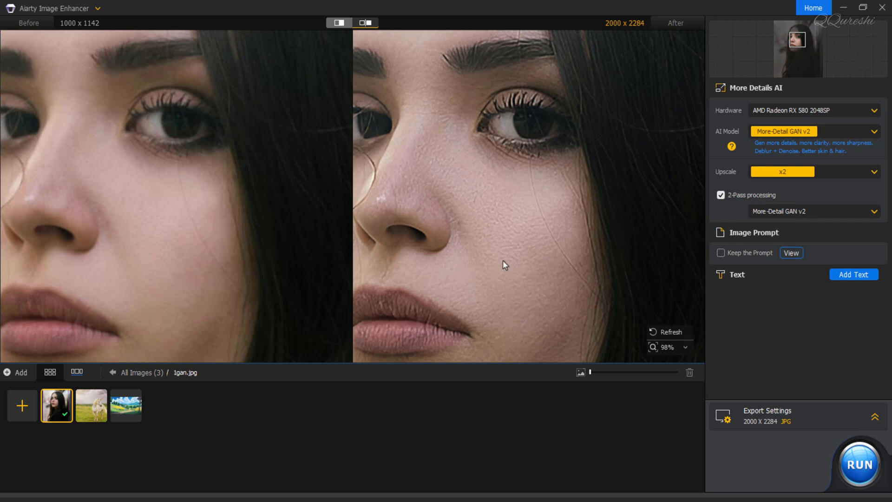
scroll(508, 259, down, 3)
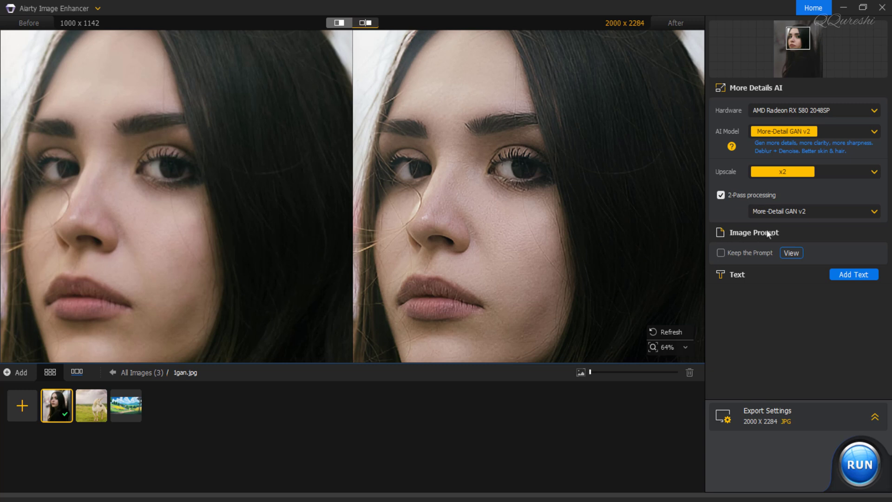
Enable keeping the image prompt and check the portrait's prompt information.
click(720, 254)
click(790, 253)
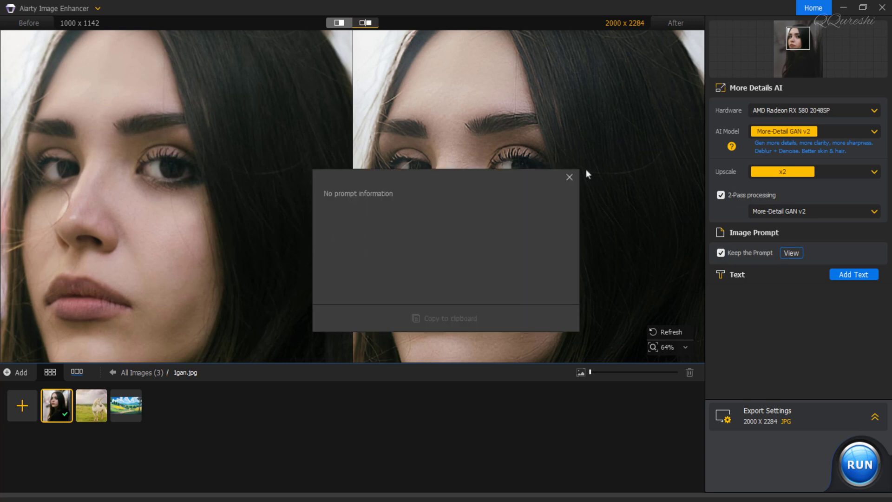
click(569, 177)
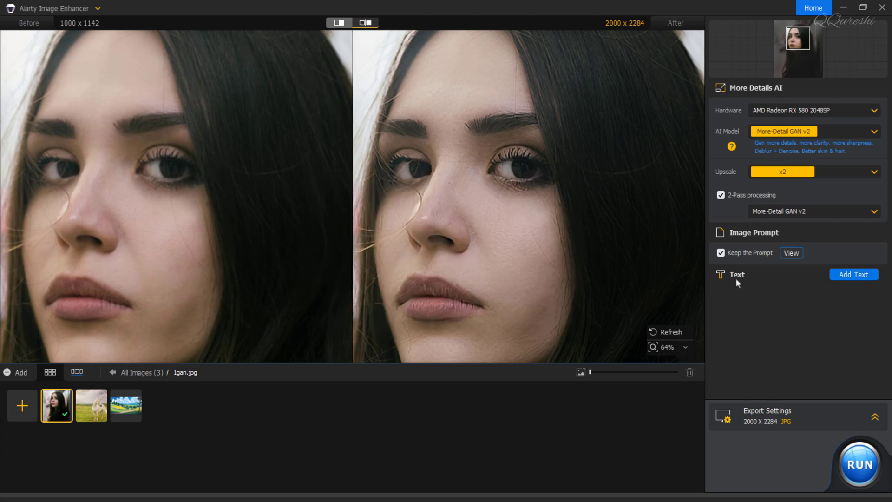
Add the text "PS" to the portrait over the woman's dark clothing and set its font to Shabnam Thin FD.
click(843, 274)
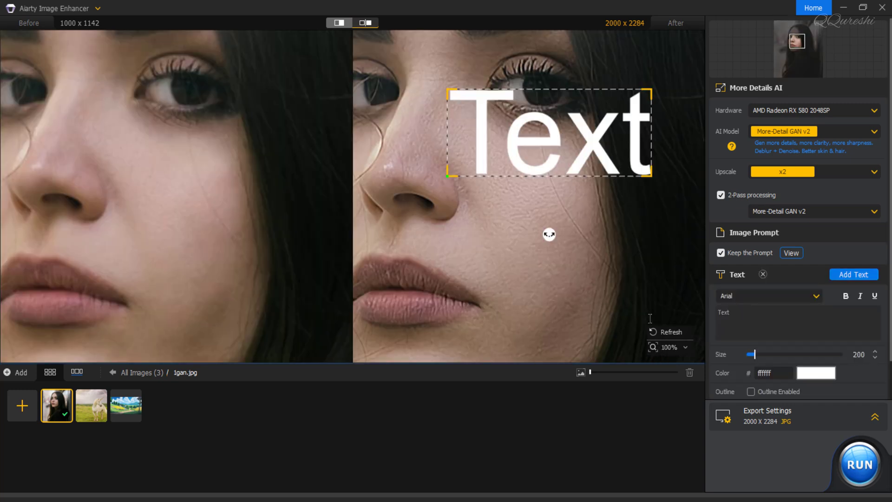
drag(549, 121, 534, 319)
scroll(527, 173, down, 3)
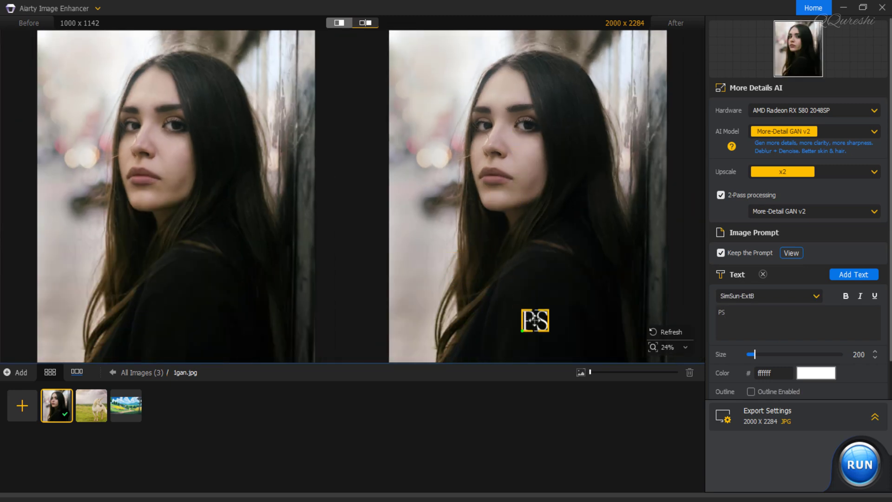
click(761, 297)
click(762, 297)
click(762, 297)
click(760, 310)
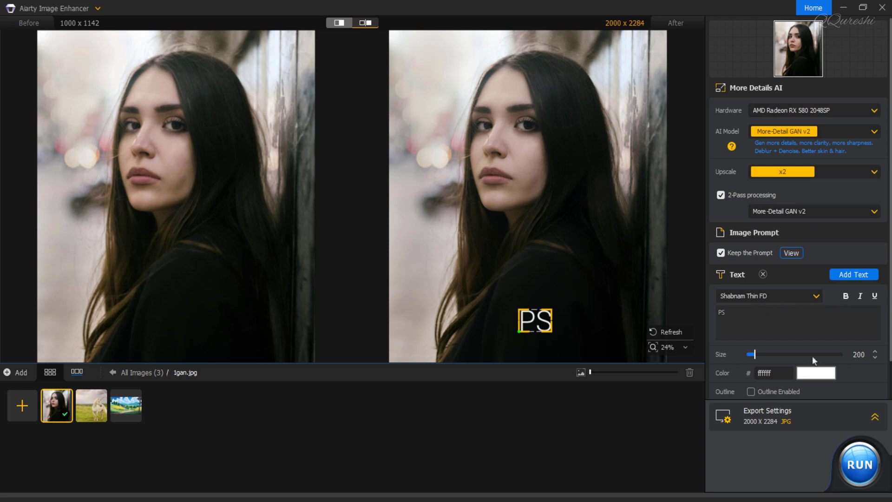
Color the PS text red (ce1717) and shift it slightly up and to the right on the clothing.
click(815, 374)
click(629, 164)
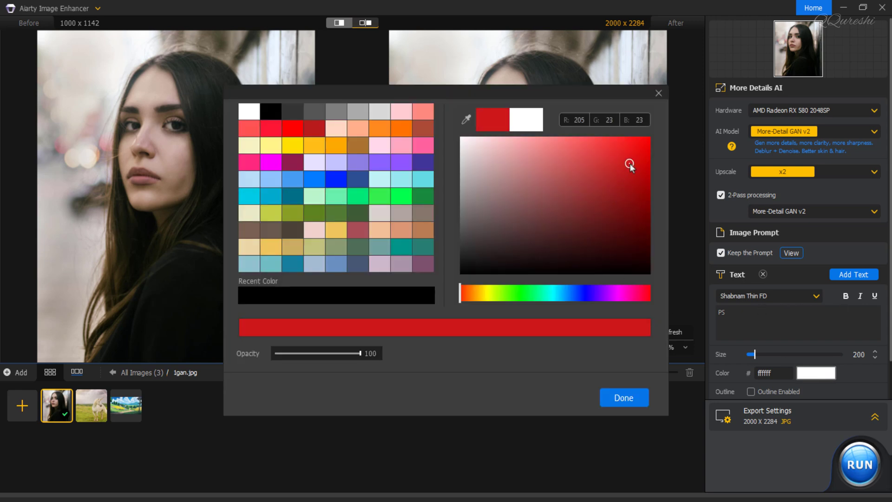
click(604, 400)
drag(552, 307, 558, 298)
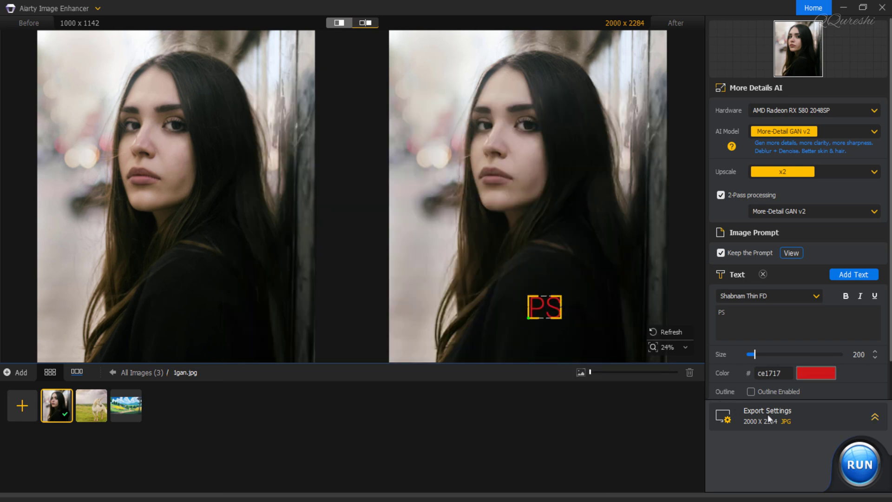
Choose JPG as the export format and remove the PS text from the portrait.
click(874, 418)
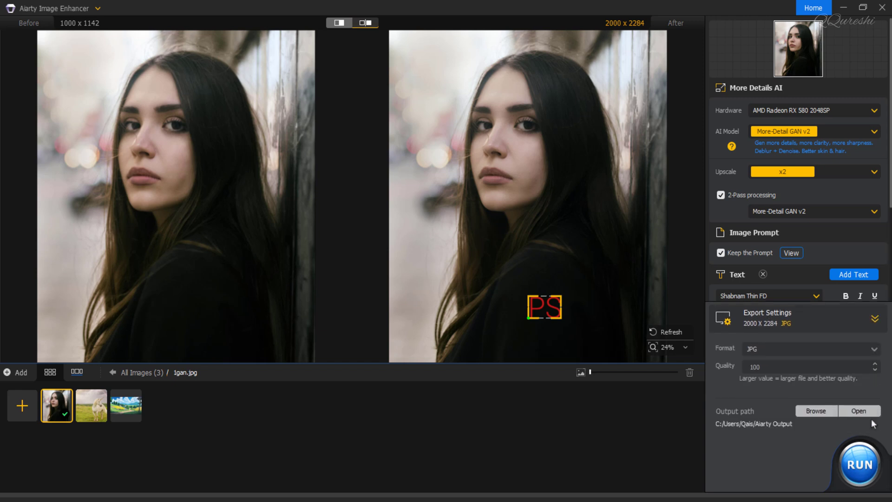
click(757, 348)
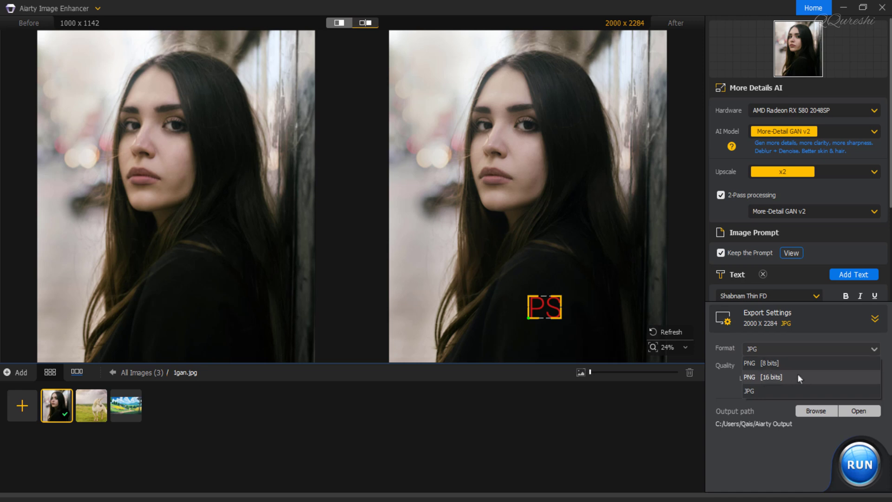
click(779, 393)
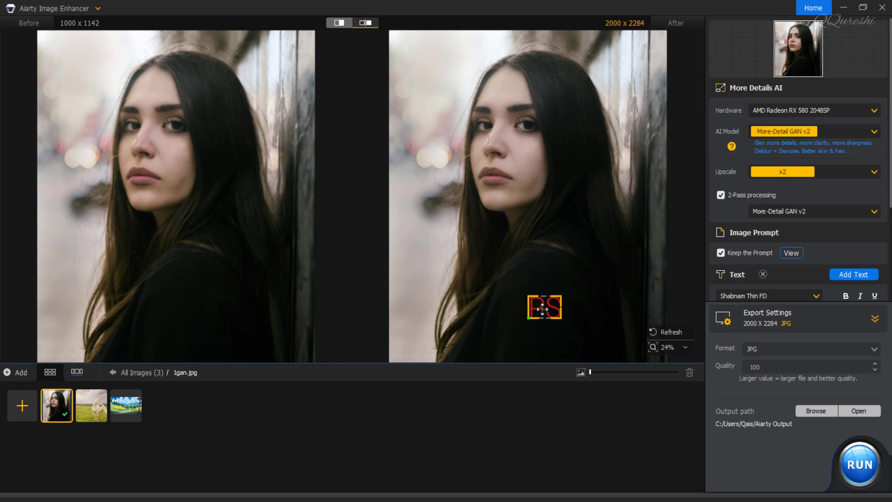
click(763, 274)
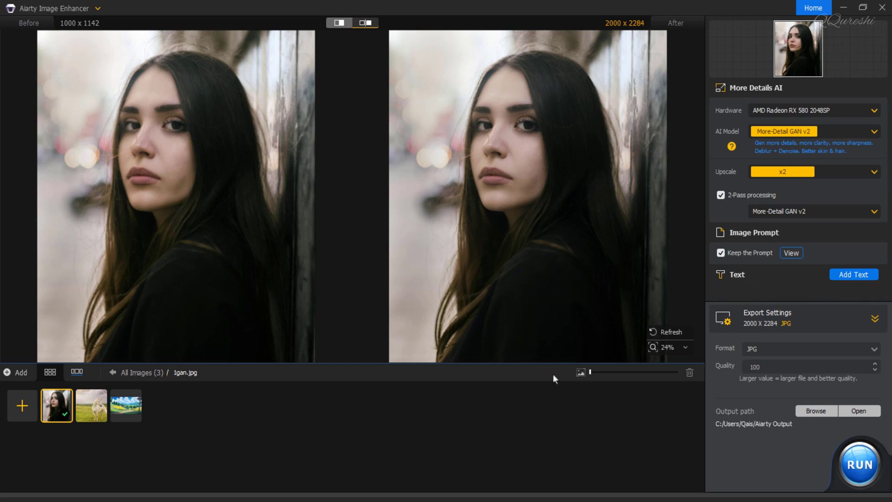
Select the Aiarty Output folder as the output path and export the enhanced images.
click(815, 412)
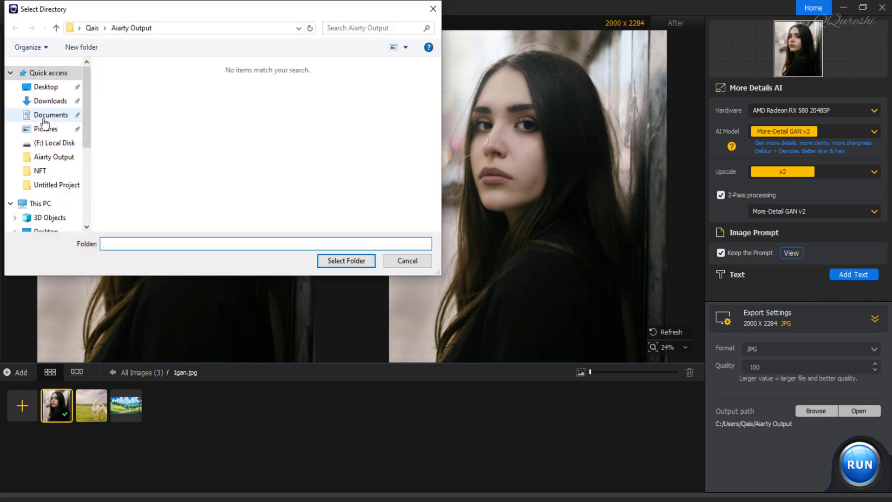
click(345, 259)
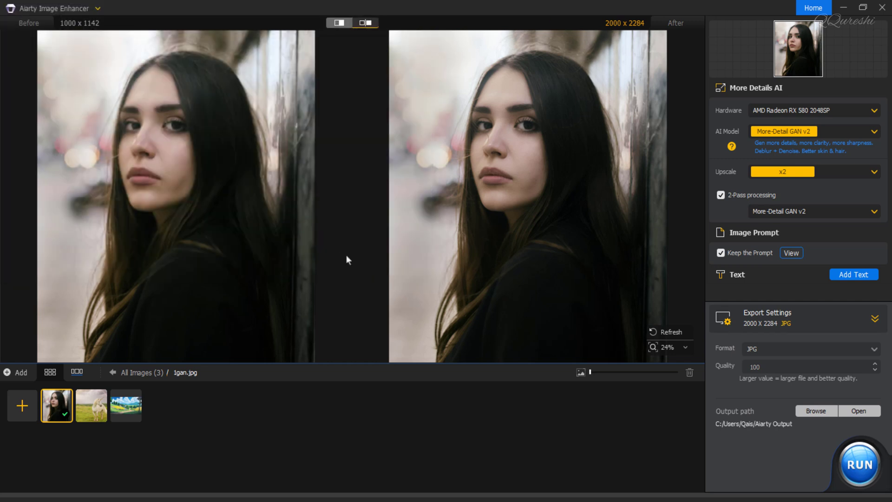
click(857, 470)
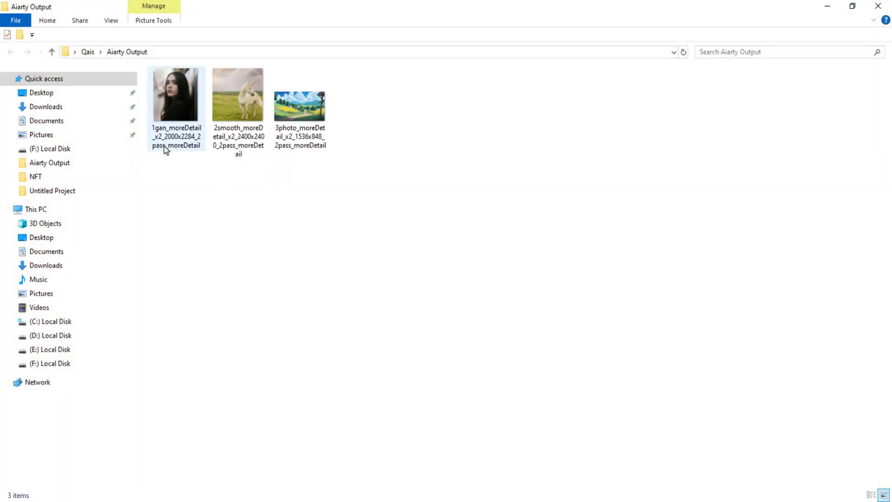
View the exported portrait, unicorn and landscape images from the Aiarty Output folder in the photo viewer.
double_click(171, 99)
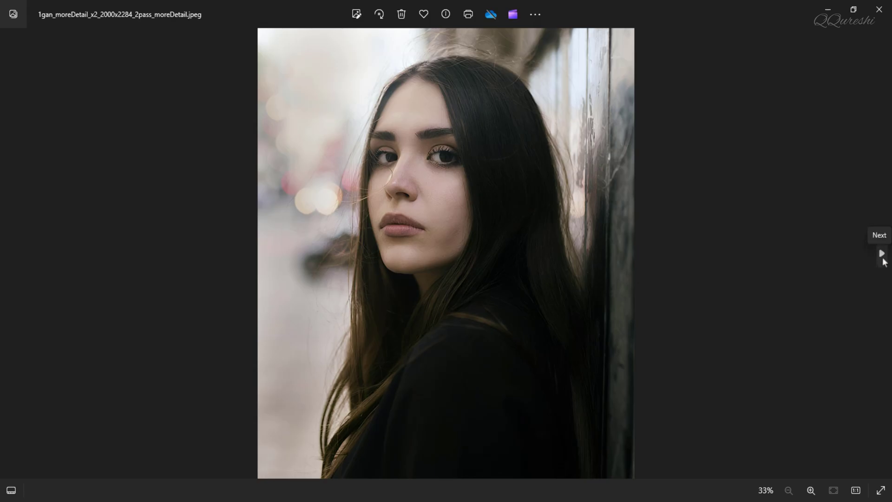
click(881, 254)
click(882, 258)
double_click(559, 236)
double_click(558, 235)
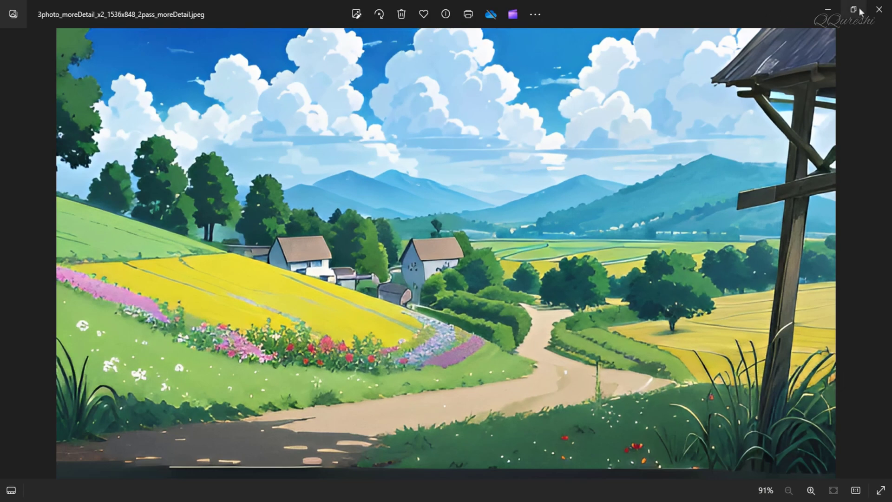
click(878, 10)
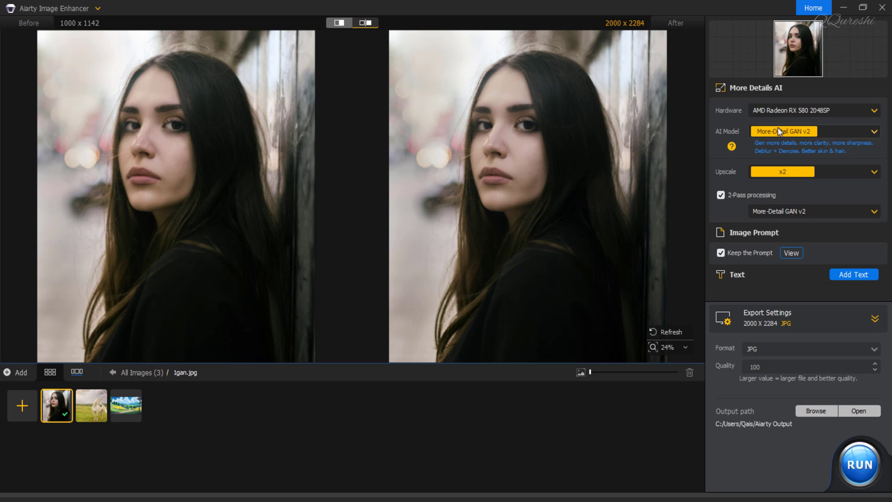
Run the download of all AI models and finish the process.
click(40, 10)
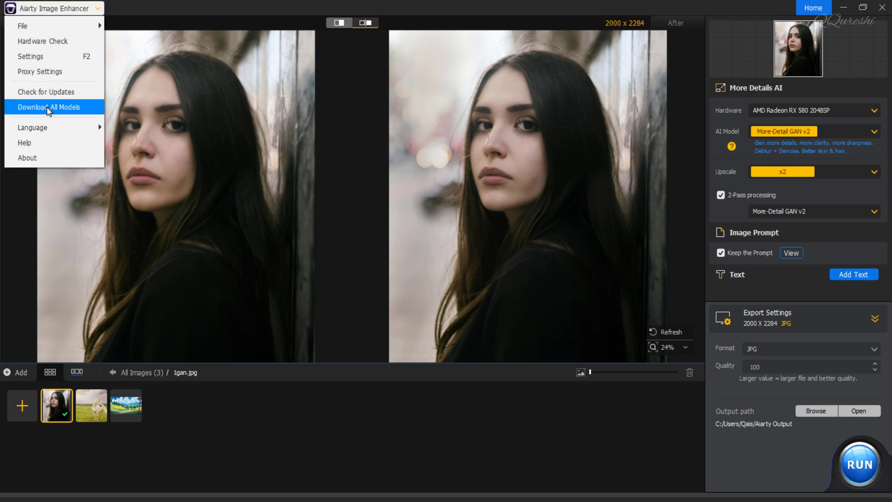
click(70, 109)
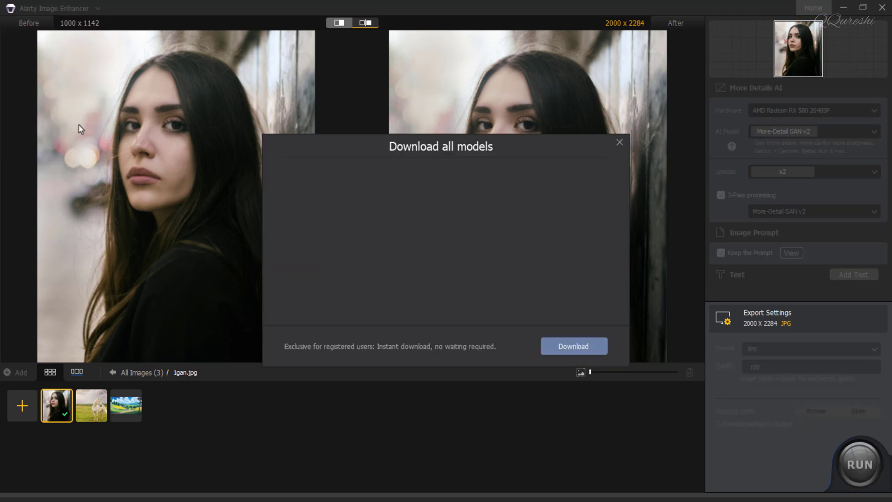
click(553, 349)
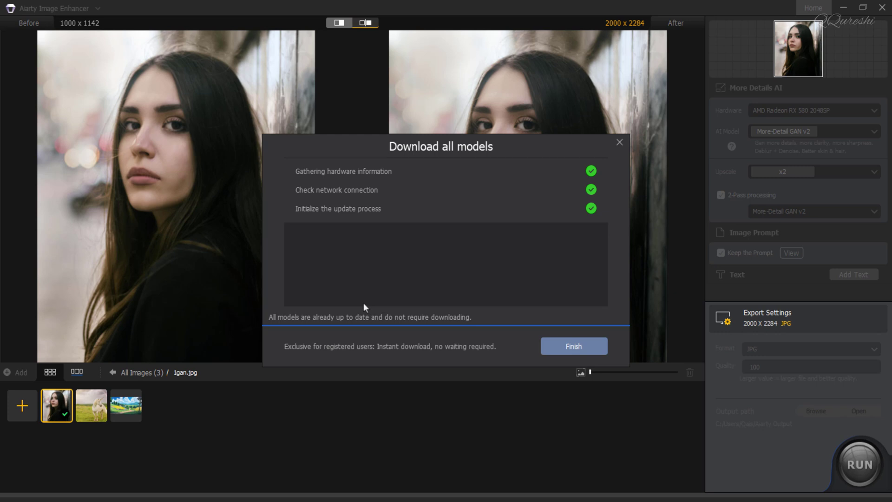
click(574, 347)
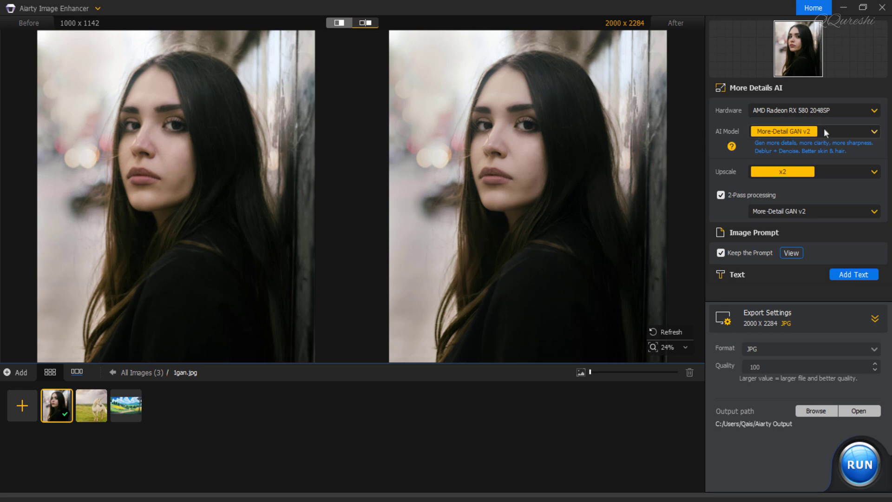
Check the program's version and license information, and close the About window.
click(93, 8)
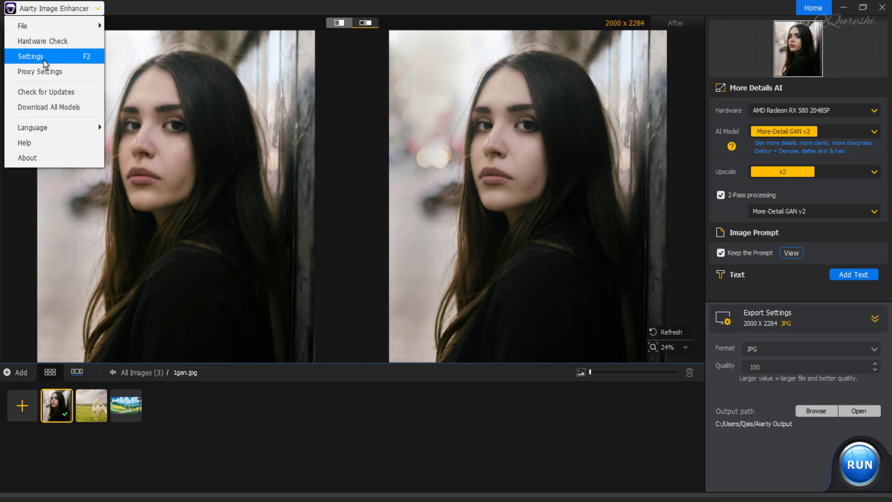
click(37, 160)
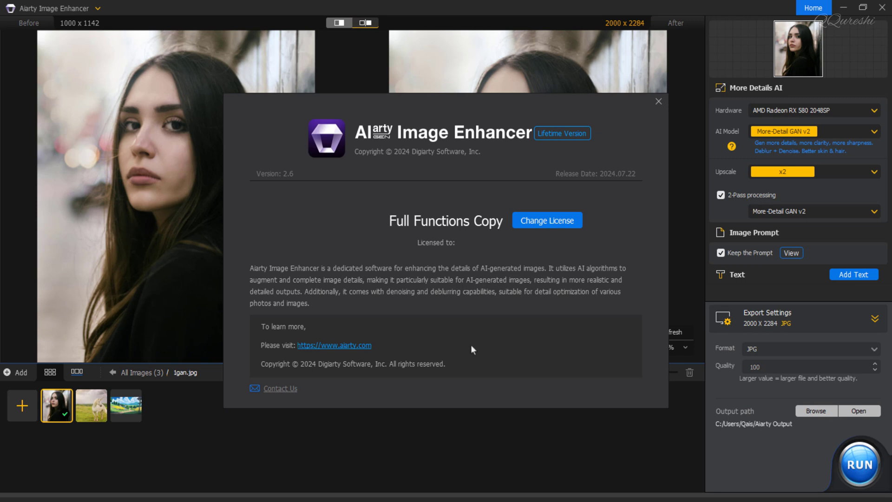
click(658, 101)
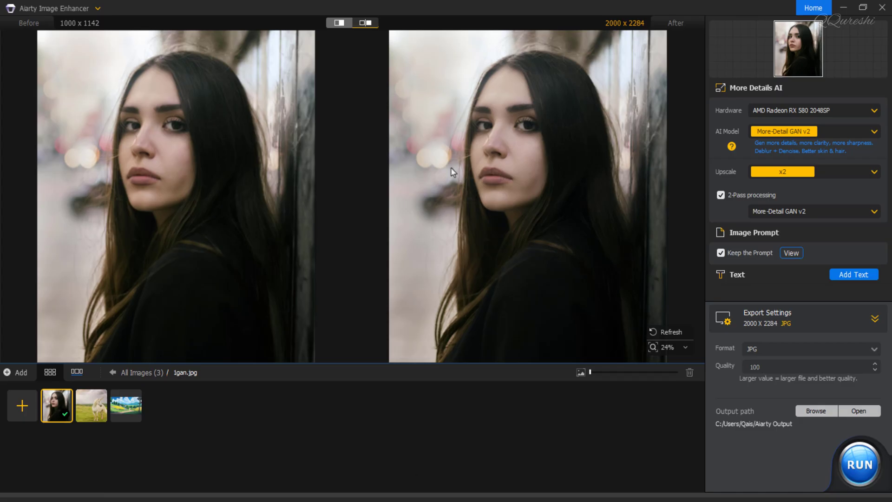
Compare the face details of the original and enhanced portrait close up.
scroll(518, 145, up, 5)
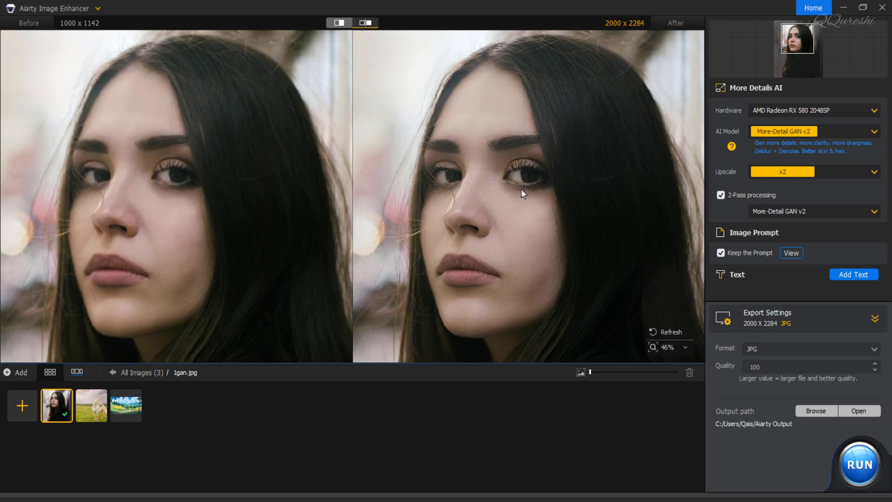
scroll(522, 190, down, 2)
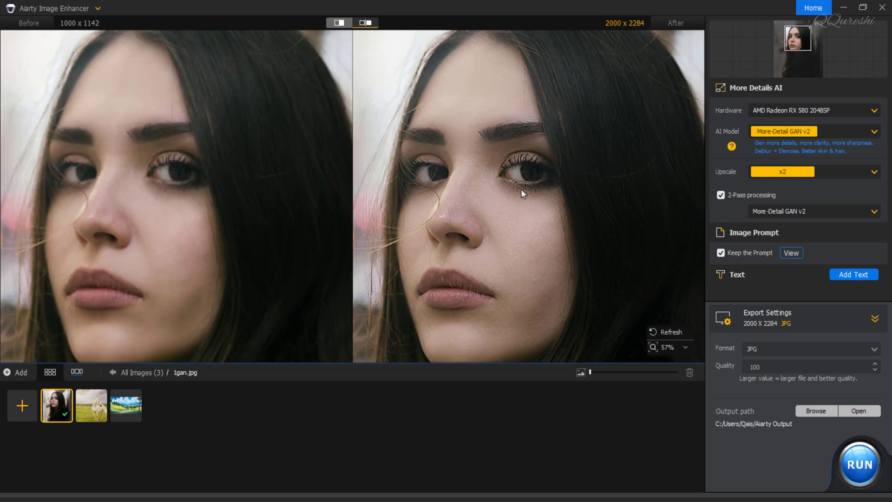
drag(792, 45, 798, 43)
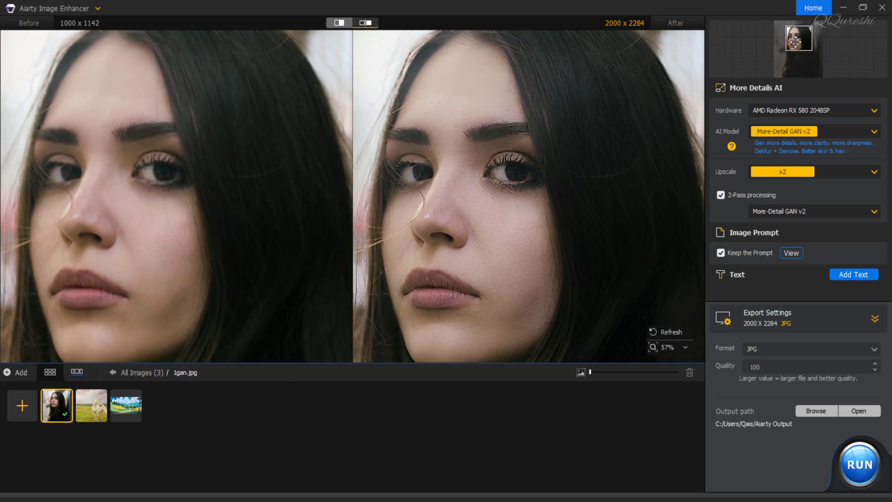
scroll(579, 161, down, 2)
scroll(579, 163, up, 1)
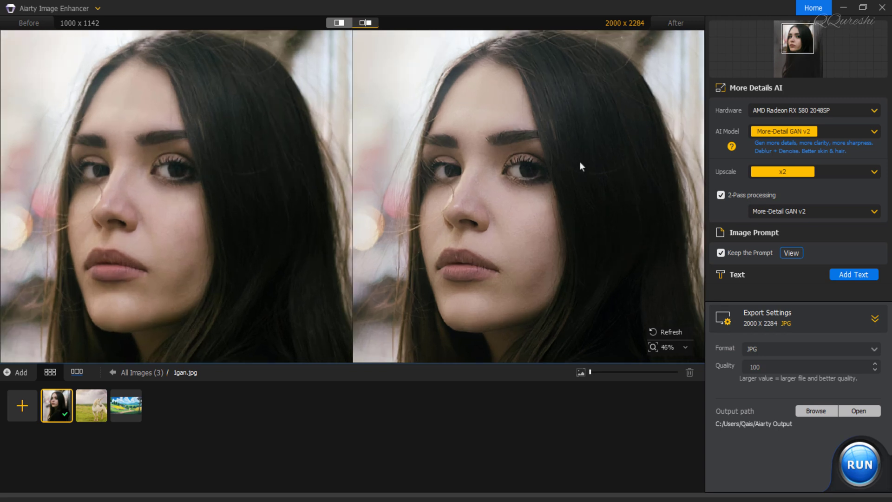